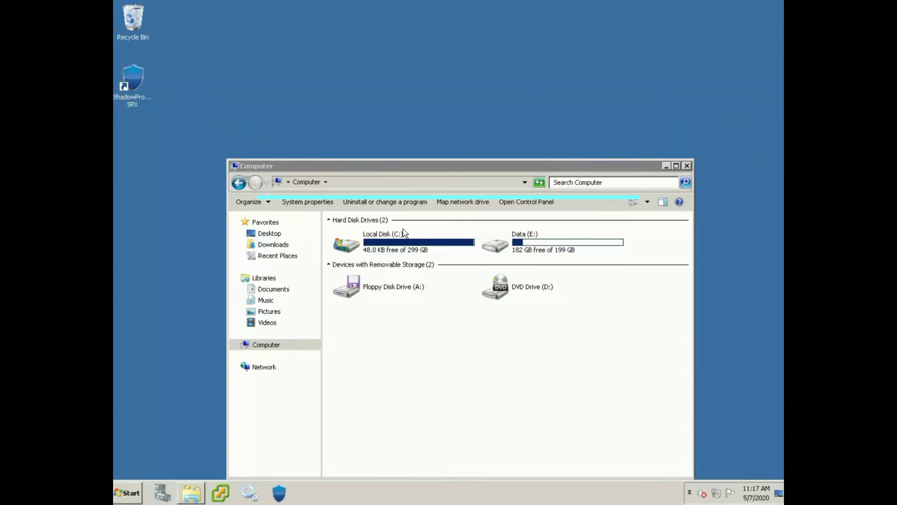
# Check that Local Disk (C:) has only 48.0 KB free of 299 GB, then open the drive
pyautogui.click(410, 239)
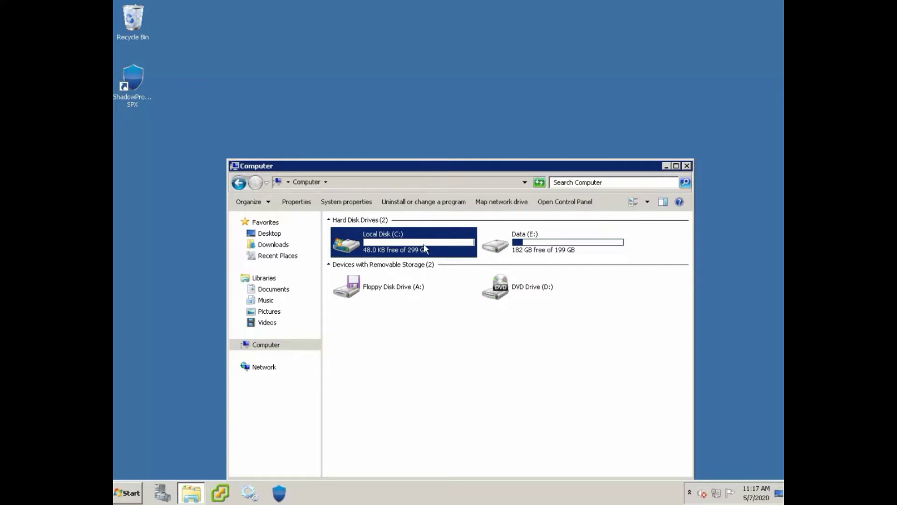
pyautogui.moveTo(430, 239)
pyautogui.doubleClick(422, 247)
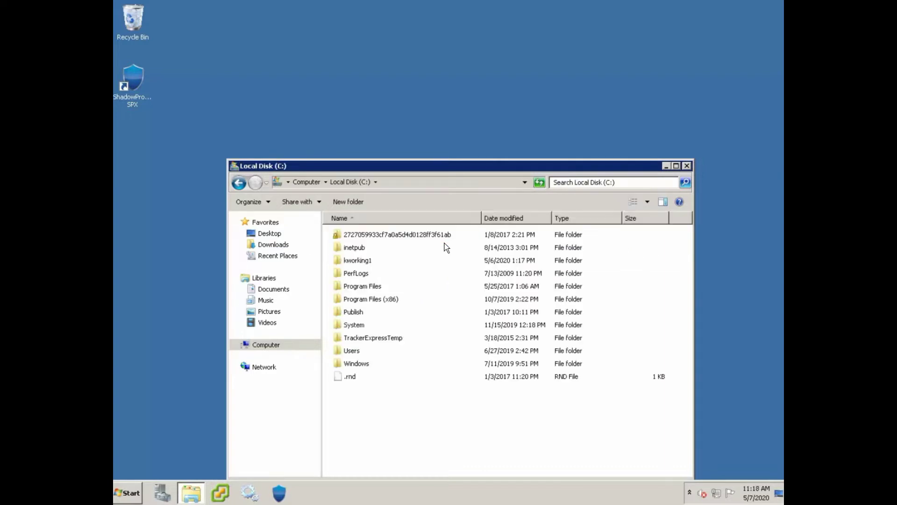
# Open the C:\Windows\Temp folder, typing 'temp' to jump to it
pyautogui.doubleClick(358, 364)
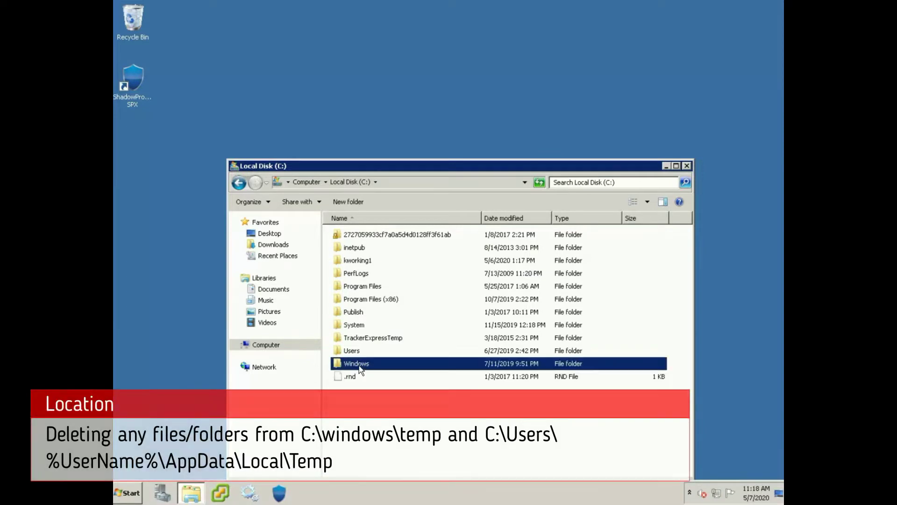
pyautogui.write('temp')
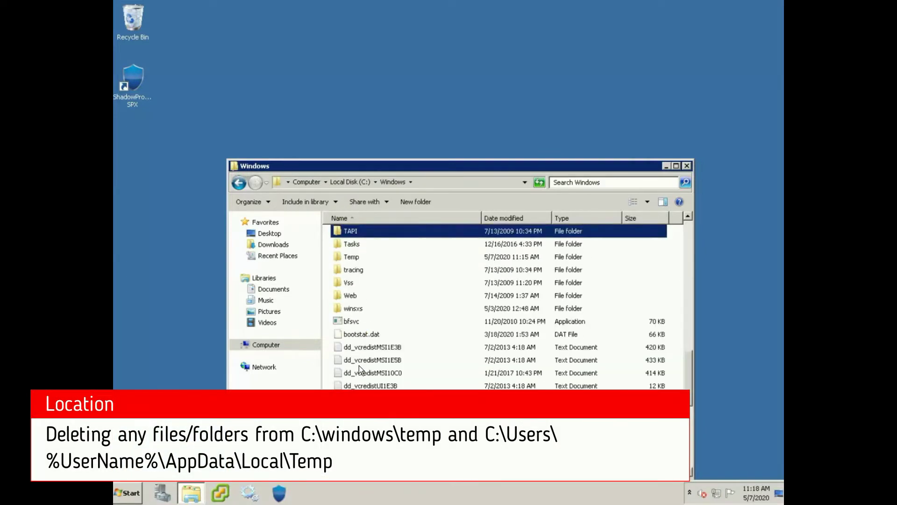
pyautogui.press('Return')
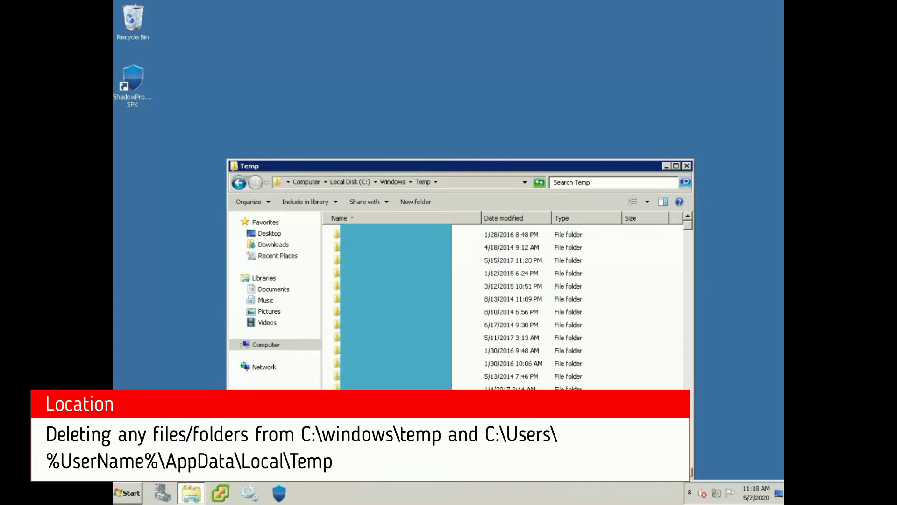
# Scroll through the Temp items, looking at the KB2835393 and KB2742595 update folders
pyautogui.scroll(-6, 504, 349)
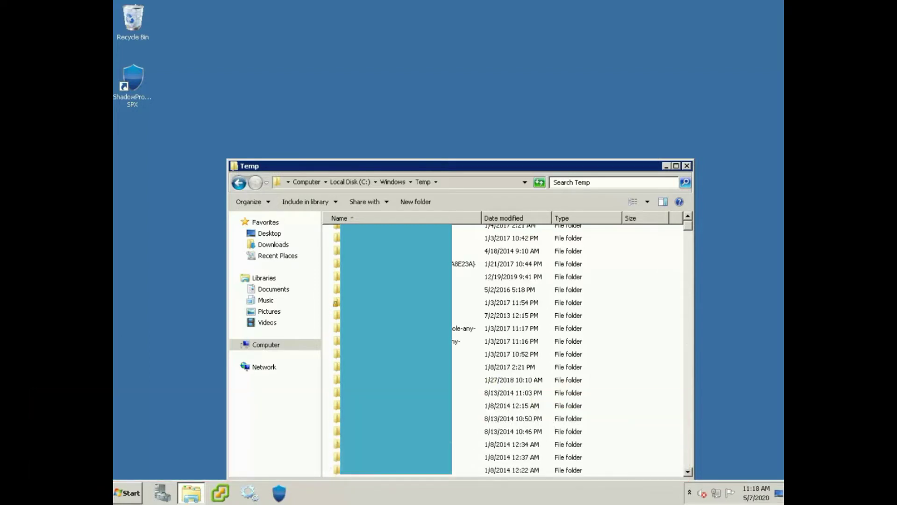
pyautogui.scroll(-5, 467, 359)
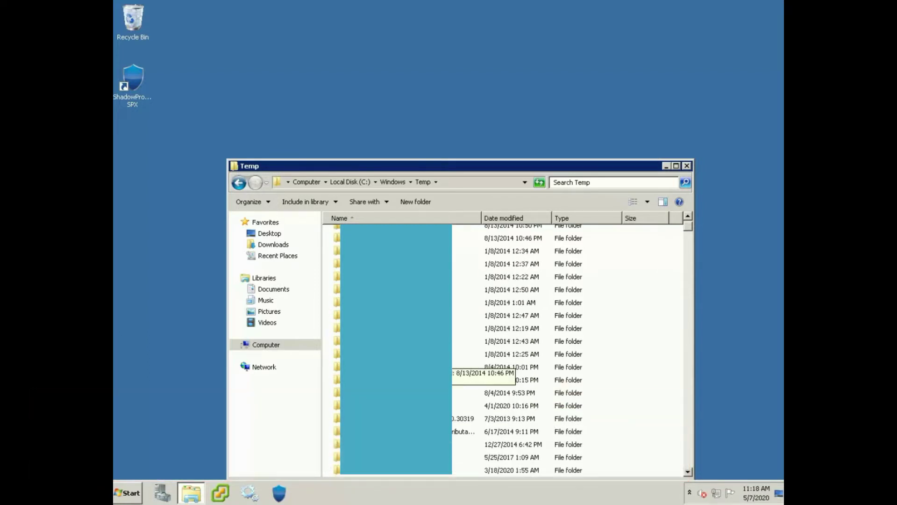
pyautogui.click(400, 290)
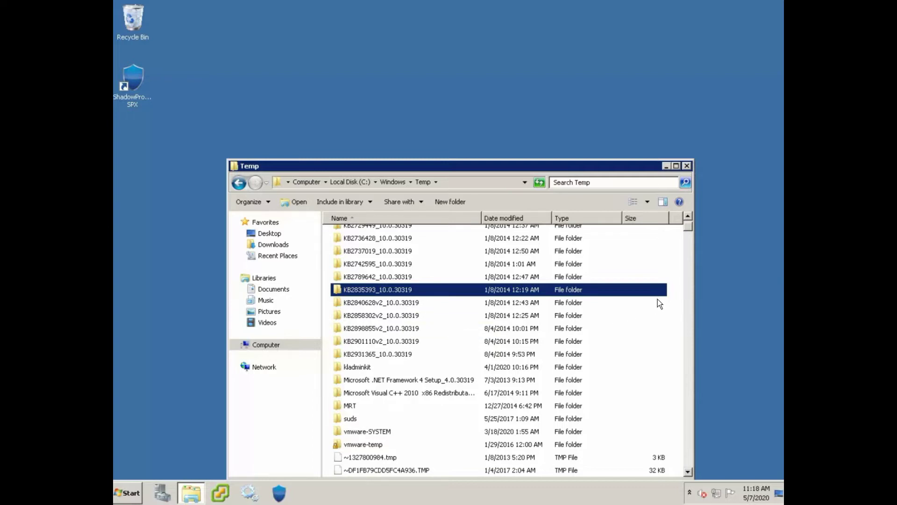
pyautogui.click(510, 266)
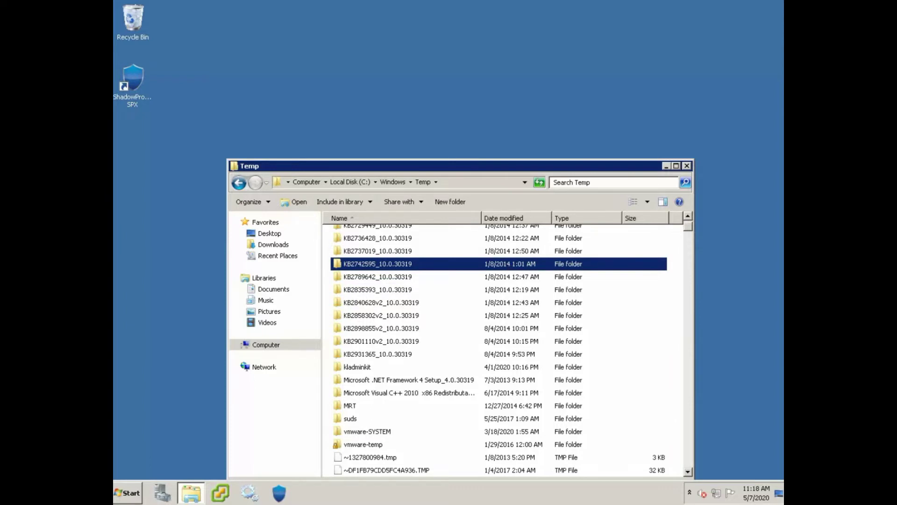
pyautogui.click(680, 268)
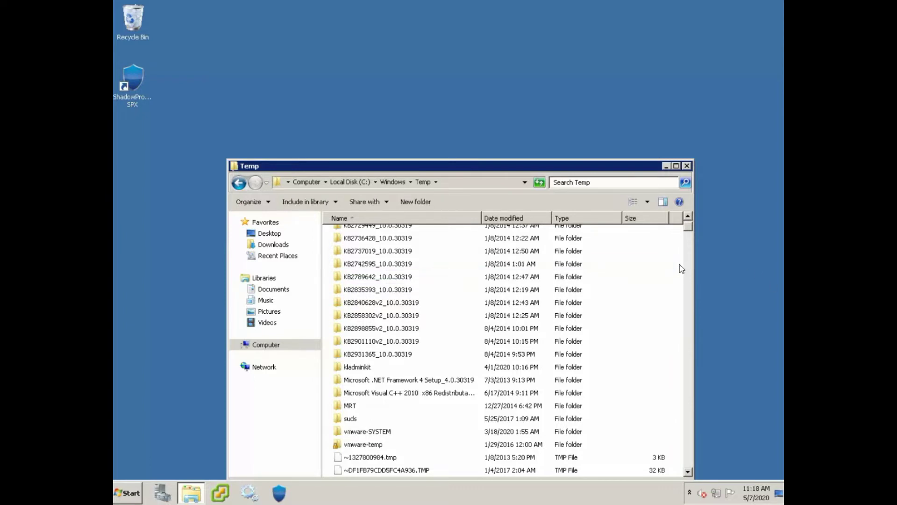
# Permanently delete all 7,751 Temp items, granting admin access and skipping the in-use file
pyautogui.hotkey('ctrl', 'a')
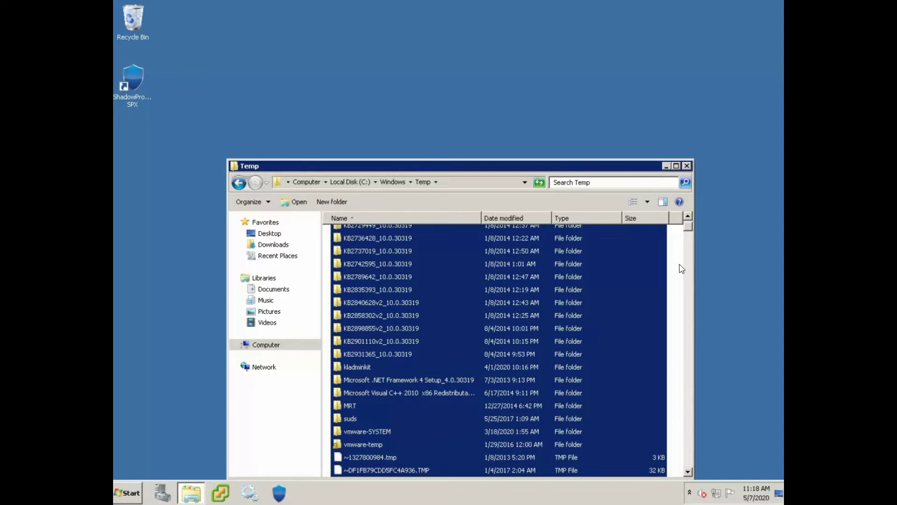
pyautogui.press('Delete')
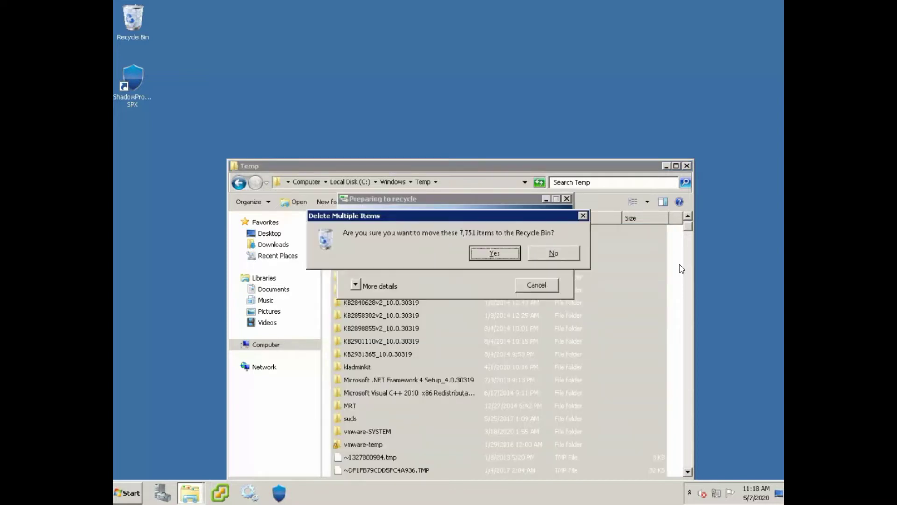
pyautogui.click(491, 254)
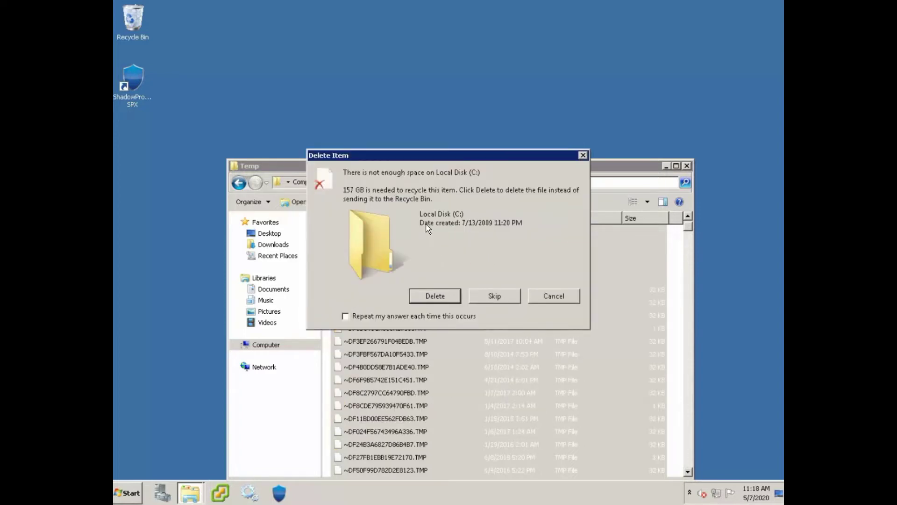
pyautogui.click(389, 316)
pyautogui.click(433, 296)
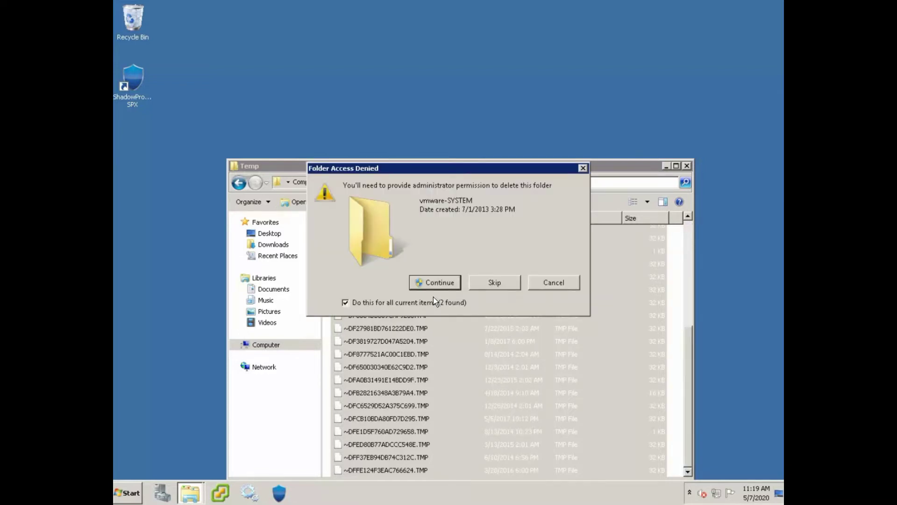
pyautogui.click(438, 287)
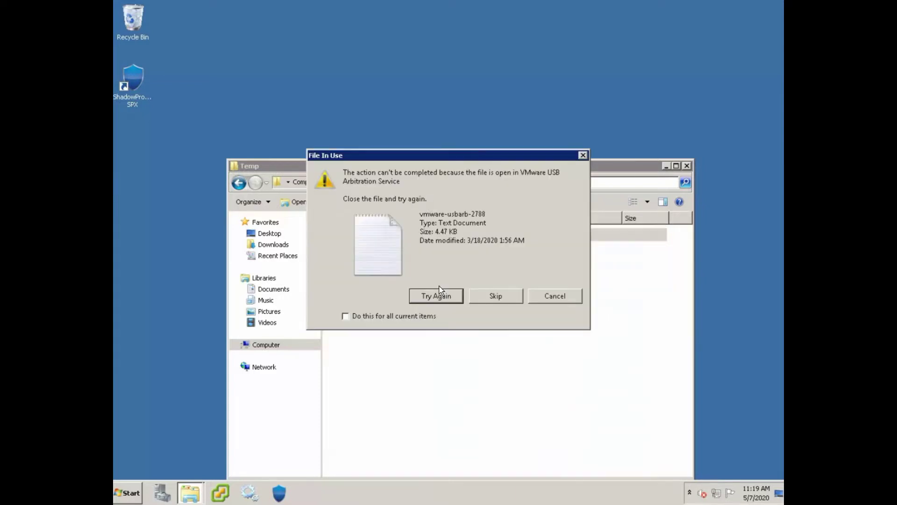
pyautogui.click(489, 297)
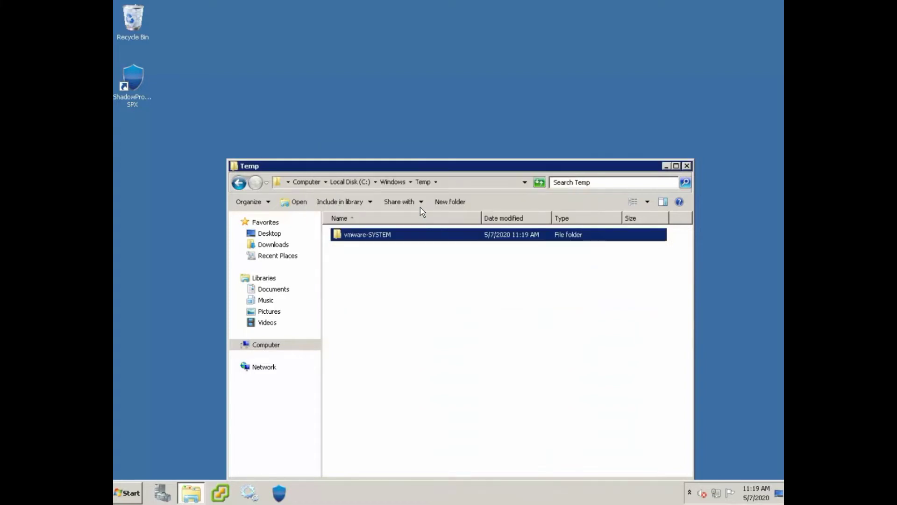
pyautogui.click(312, 182)
# Empty the Recycle Bin's 95 items, then select Local Disk (C:), now at 160 GB free
pyautogui.click(414, 311)
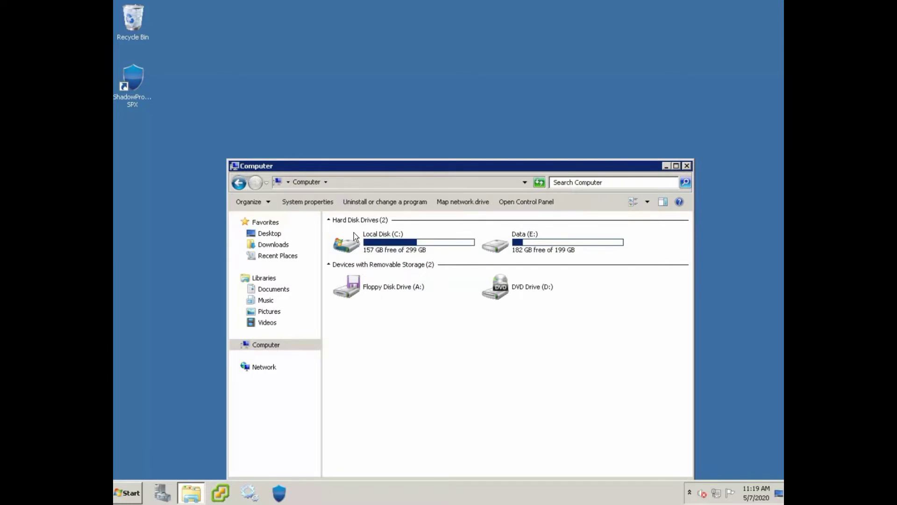
pyautogui.rightClick(132, 23)
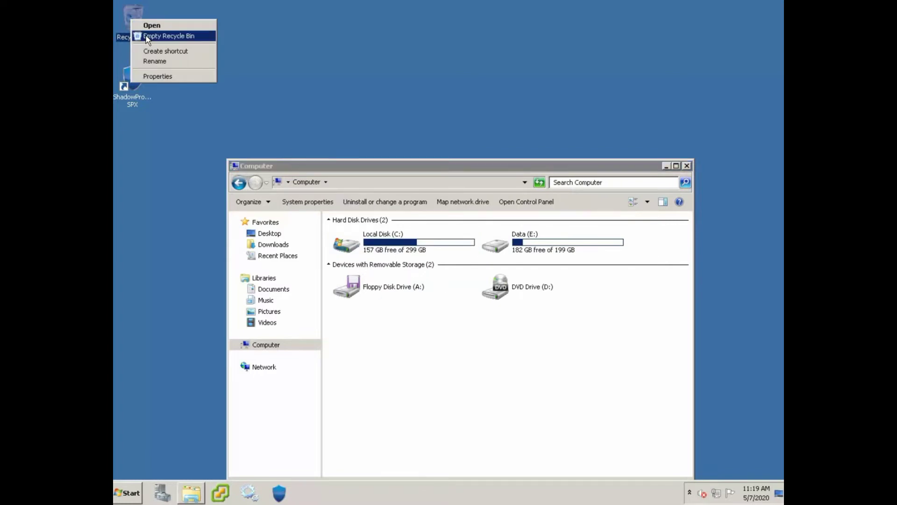
pyautogui.click(146, 35)
pyautogui.click(495, 255)
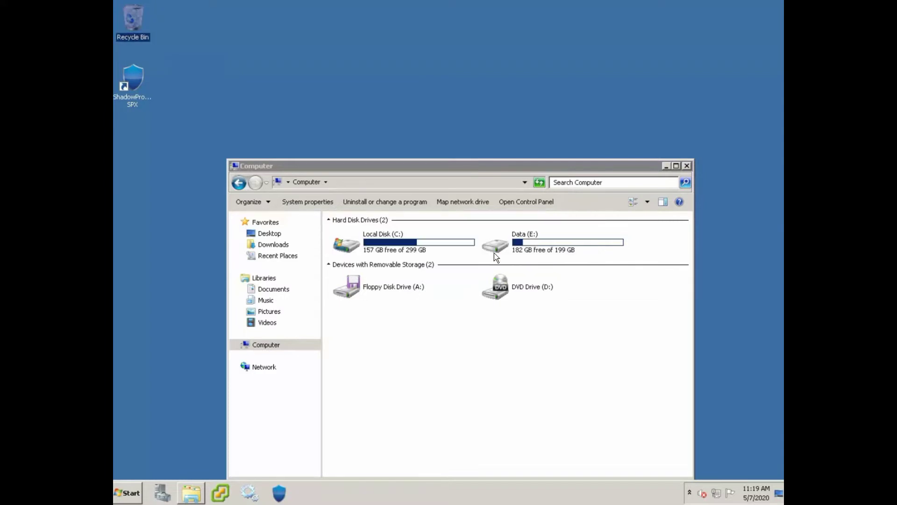
pyautogui.click(477, 407)
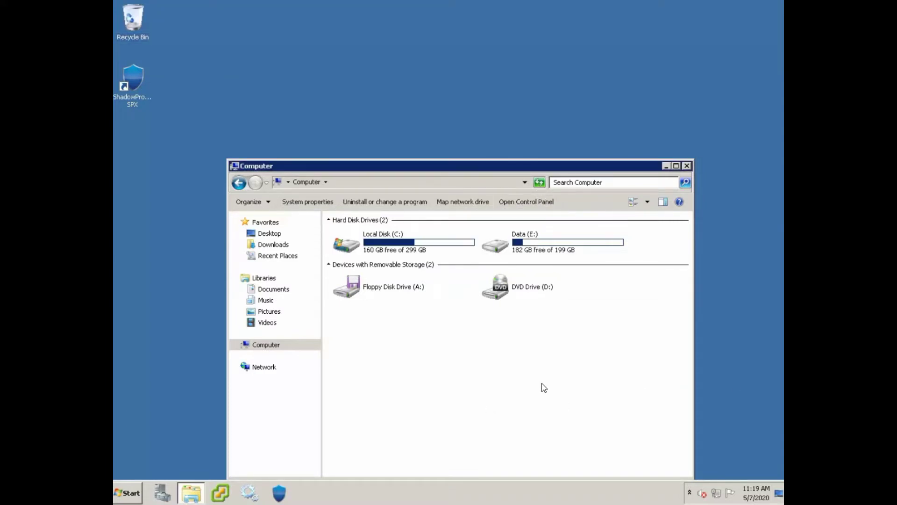
pyautogui.click(400, 244)
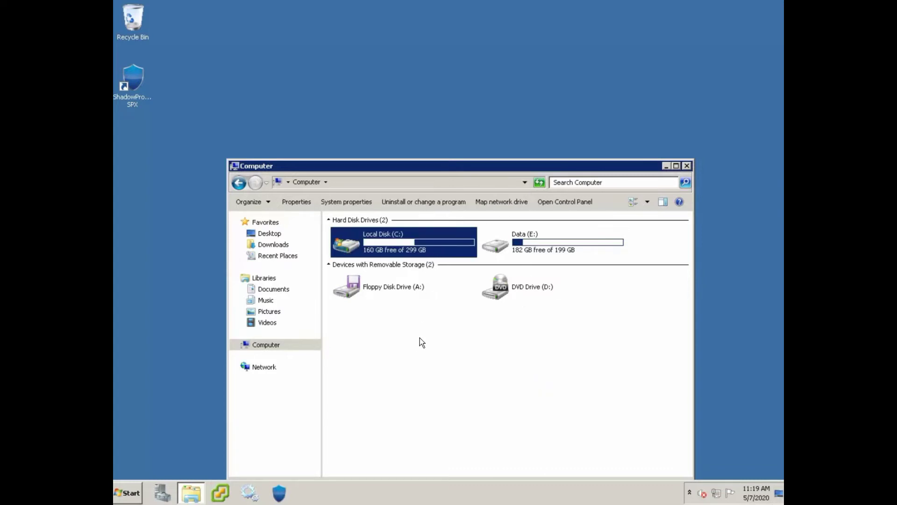
# Open C:\Windows\Temp to confirm only vmware-SYSTEM remains, then go back to C:\Windows
pyautogui.doubleClick(436, 245)
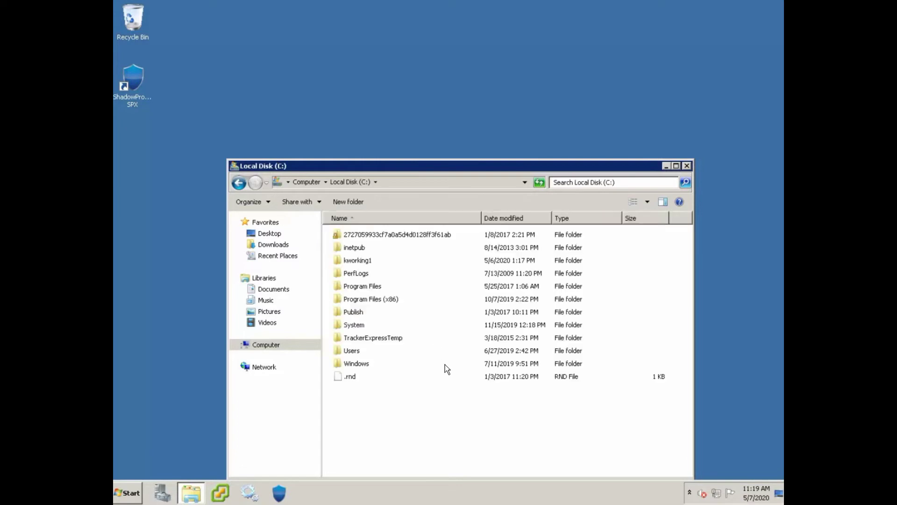
pyautogui.doubleClick(370, 362)
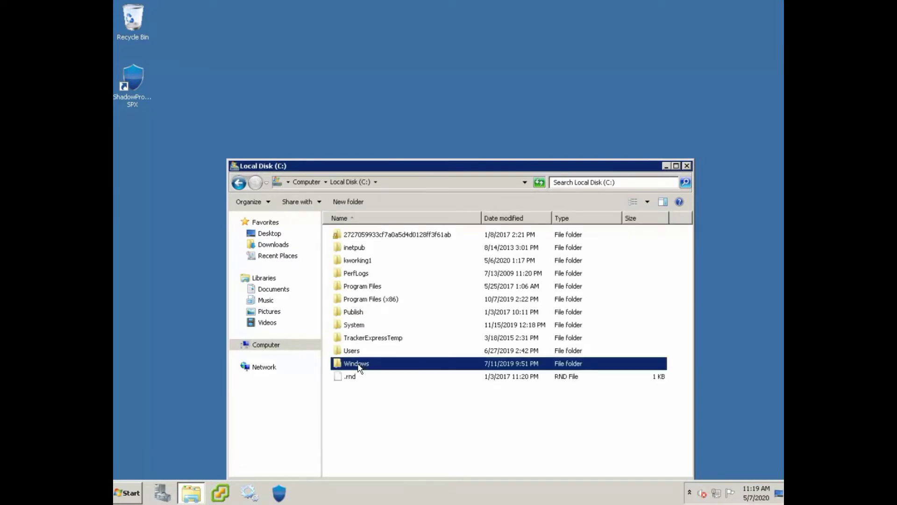
pyautogui.write('temp')
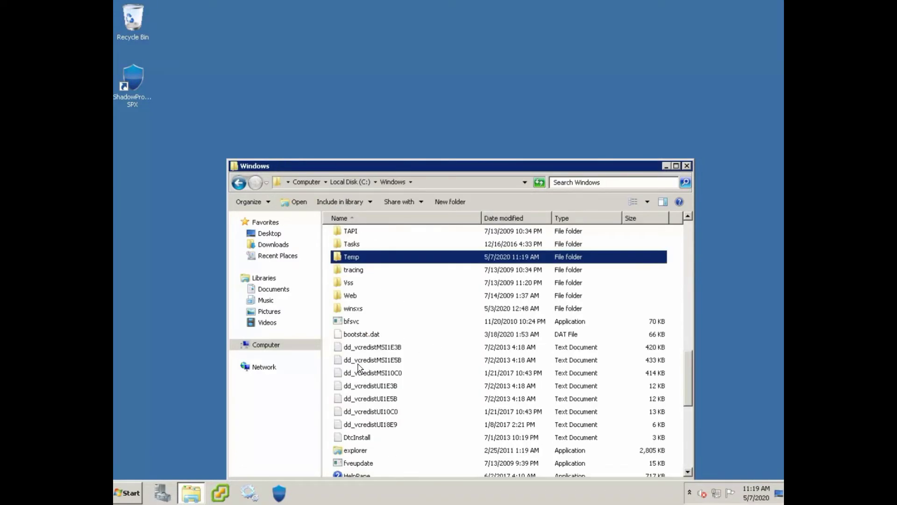
pyautogui.press('Return')
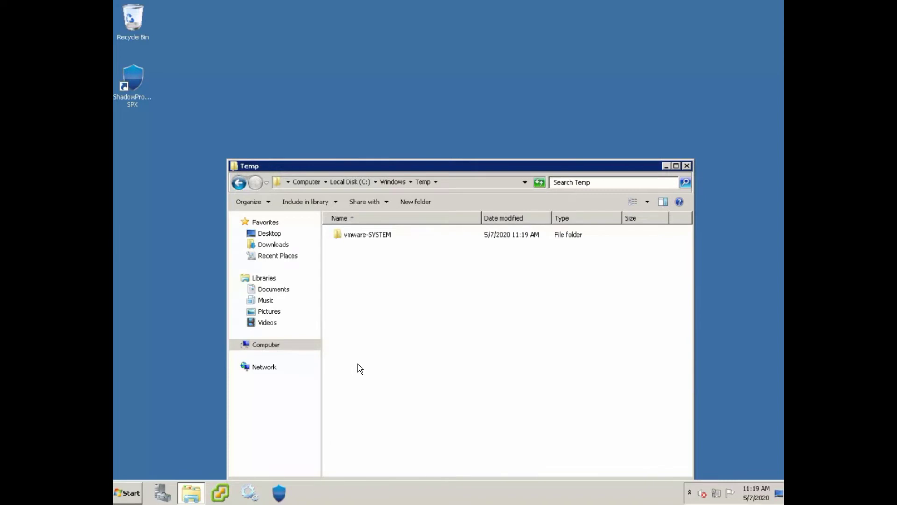
pyautogui.press('BackSpace')
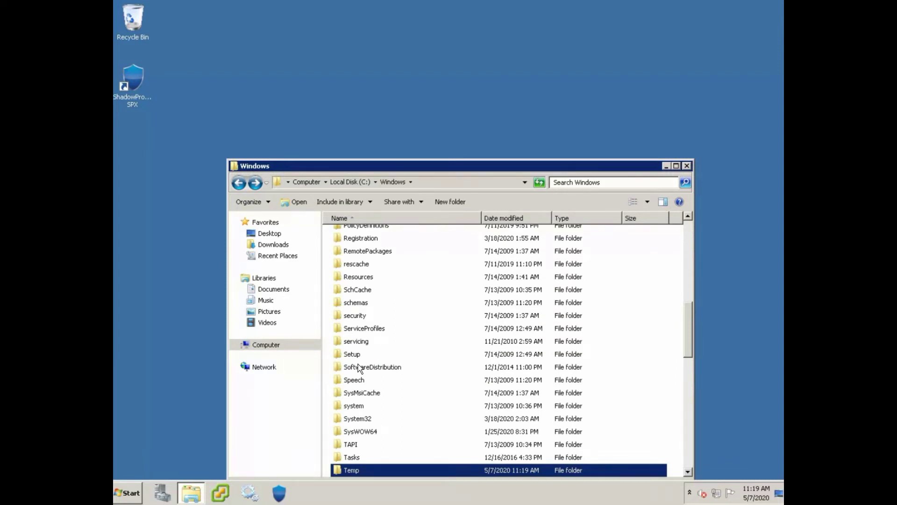
pyautogui.press('Delete')
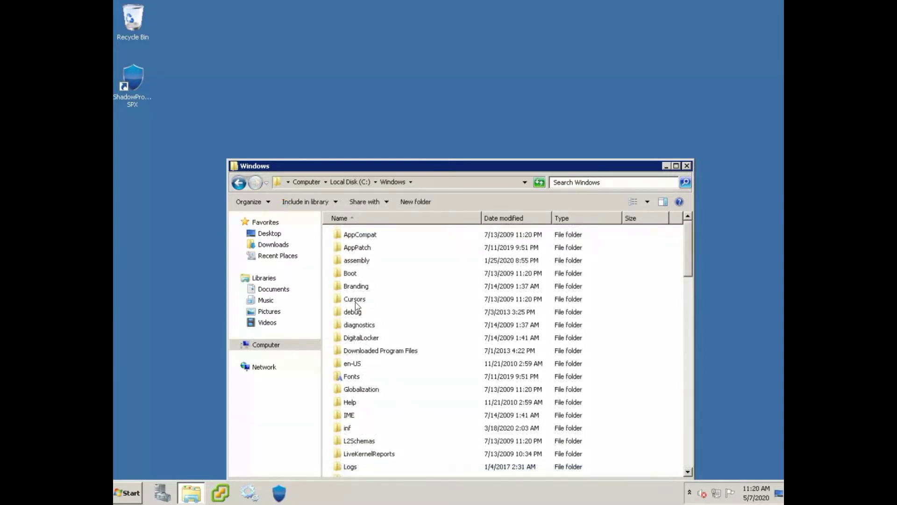
# Browse C:\Windows\System32\LogFiles, then return to the Local Disk (C:) folder list
pyautogui.click(368, 308)
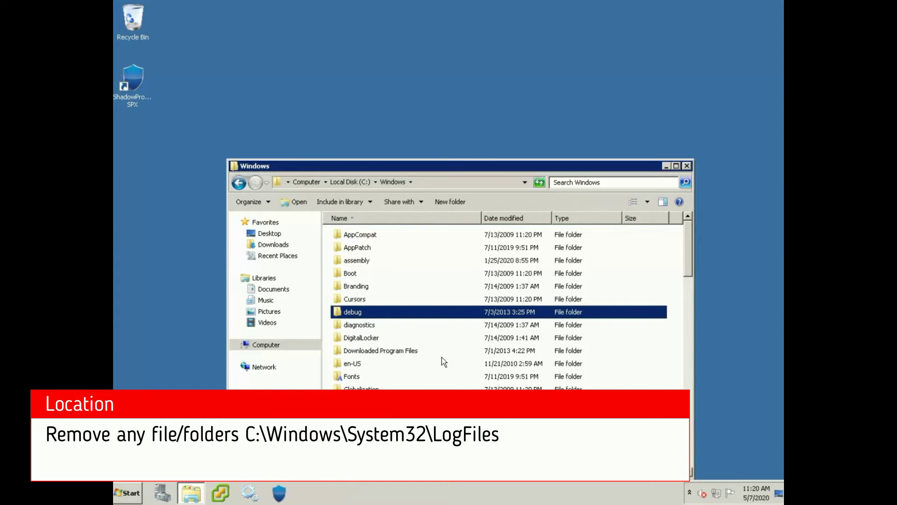
pyautogui.write('sys')
pyautogui.press('Down')
pyautogui.press('Down')
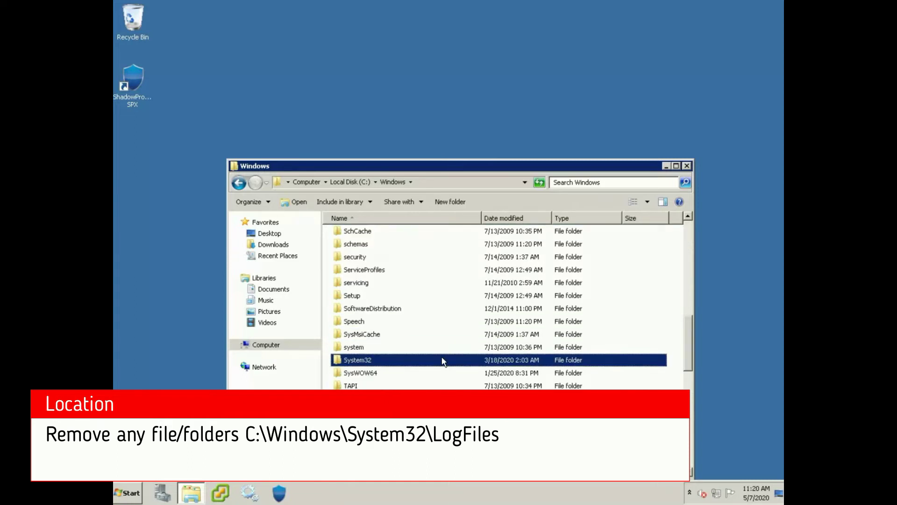
pyautogui.press('Return')
pyautogui.write('log')
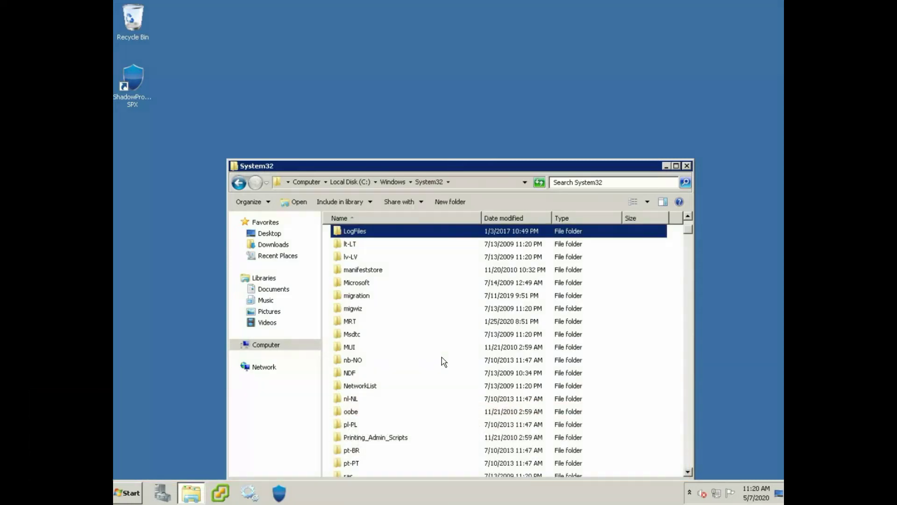
pyautogui.press('Return')
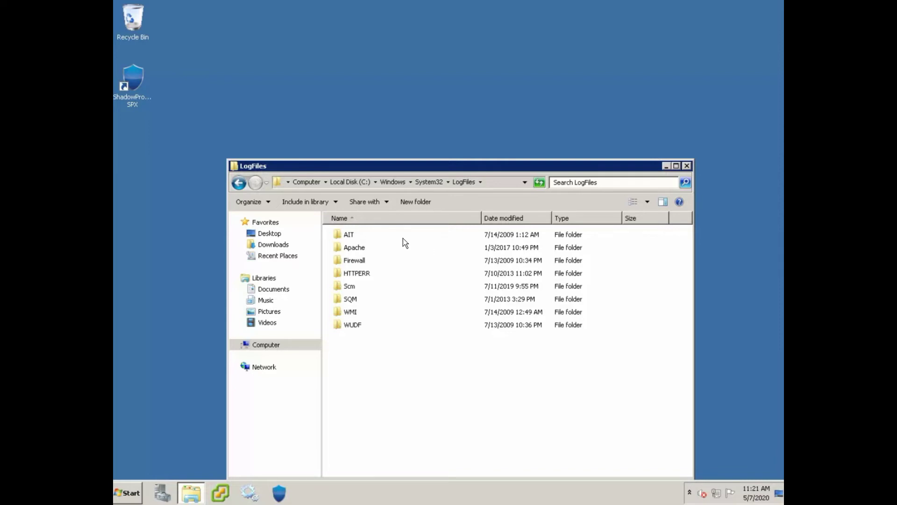
pyautogui.click(348, 182)
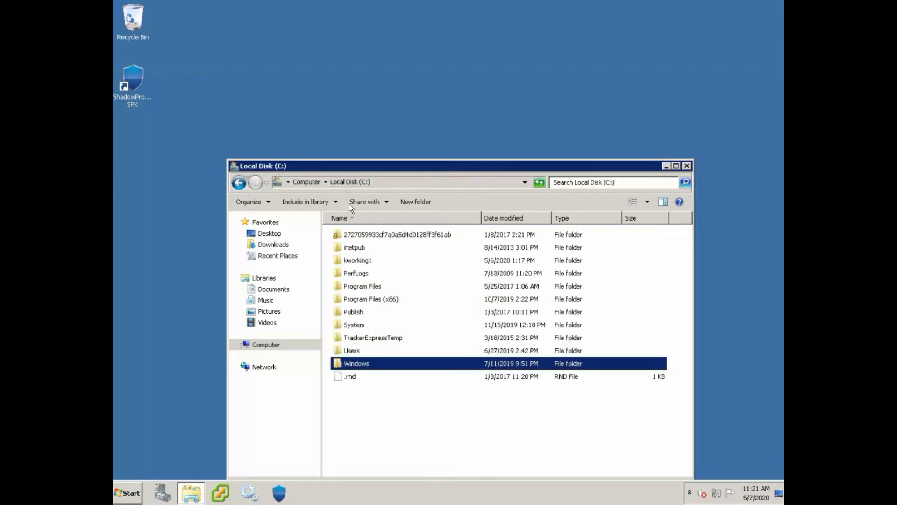
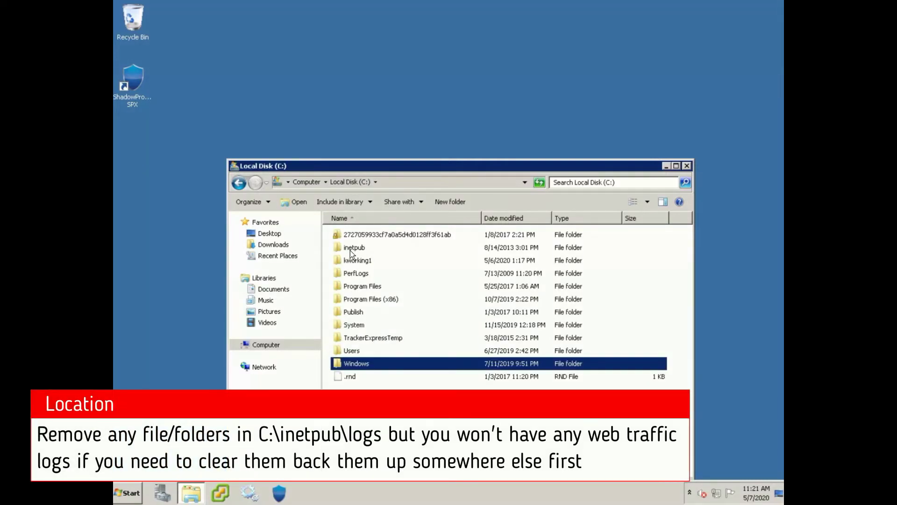
# Open C:\inetpub\logs\LogFiles, granting permanent access to the logs folder on the way
pyautogui.doubleClick(349, 251)
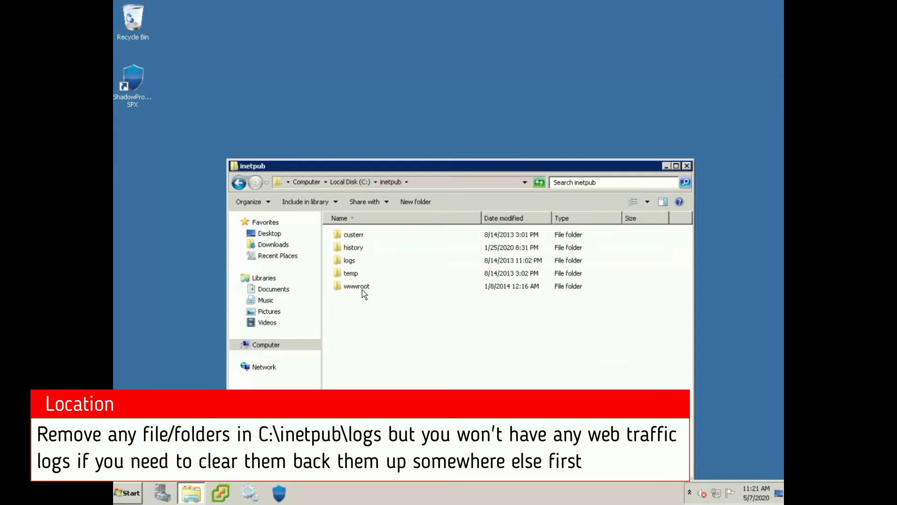
pyautogui.doubleClick(354, 260)
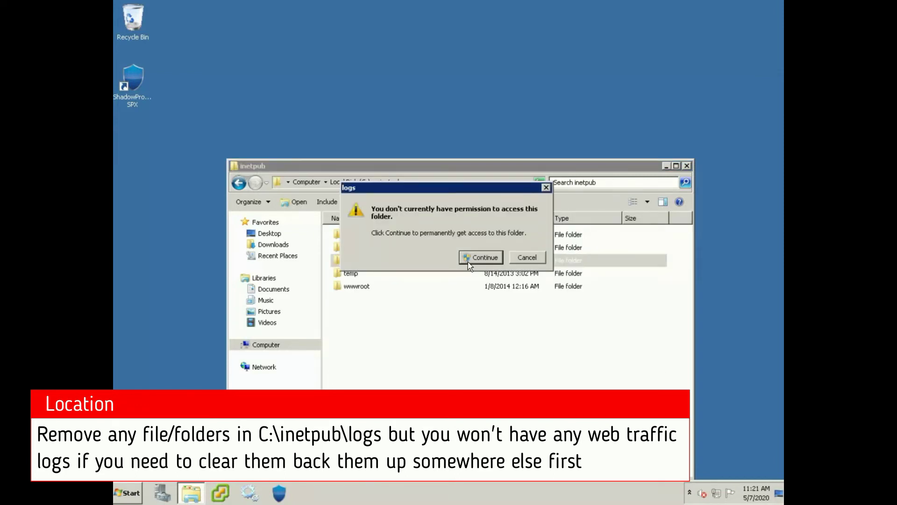
pyautogui.click(492, 258)
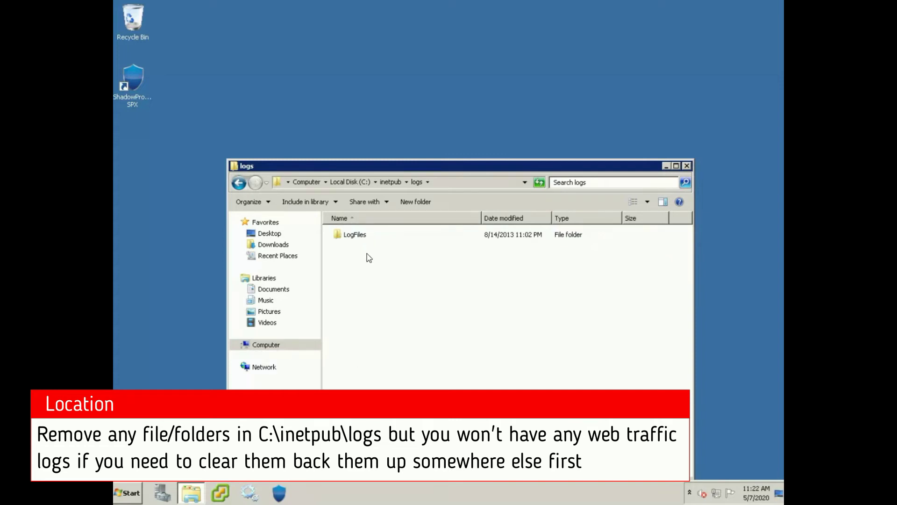
pyautogui.doubleClick(356, 239)
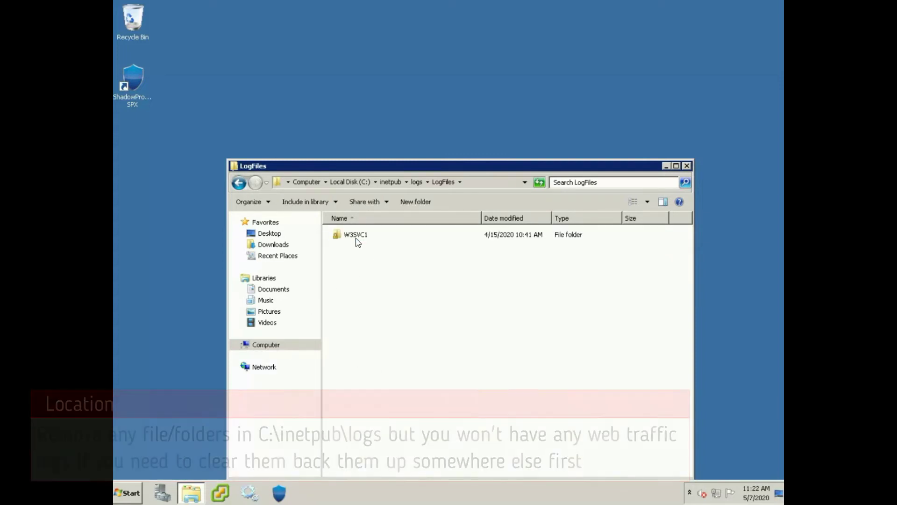
pyautogui.doubleClick(356, 239)
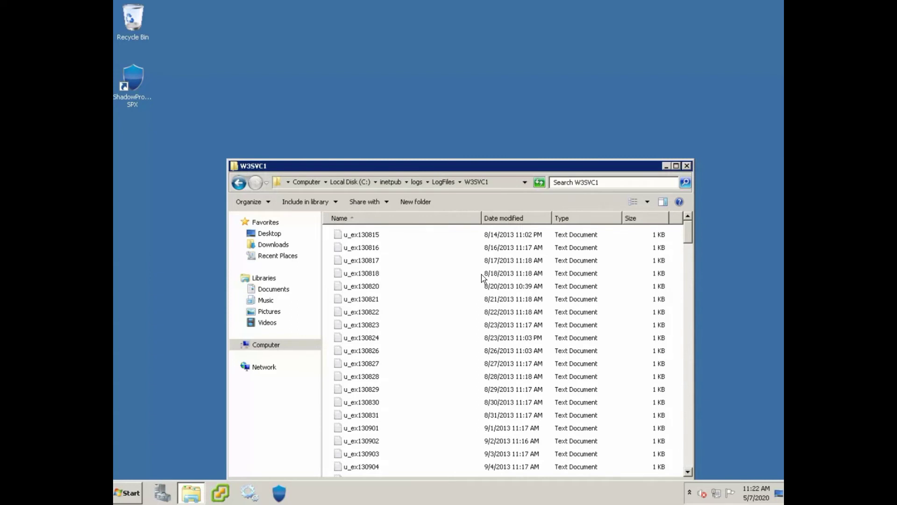
pyautogui.scroll(-10, 513, 293)
pyautogui.scroll(-20, 513, 294)
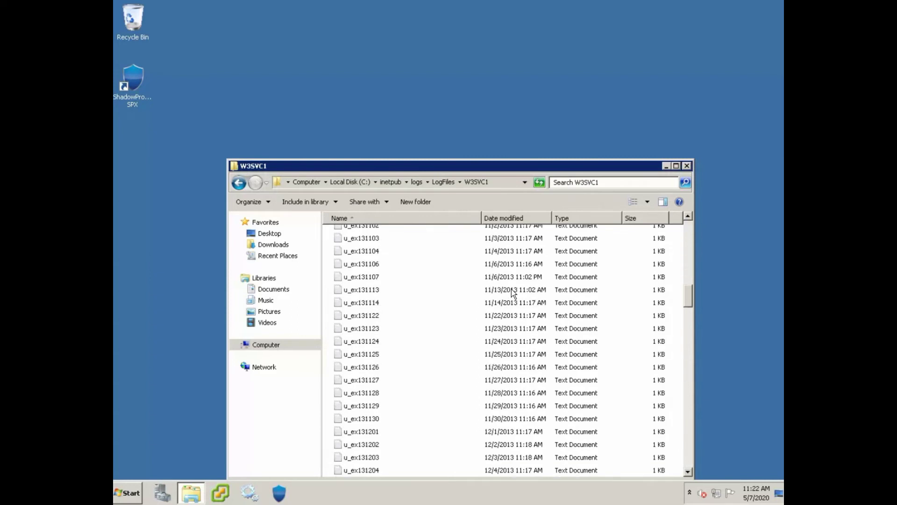
pyautogui.scroll(-20, 511, 289)
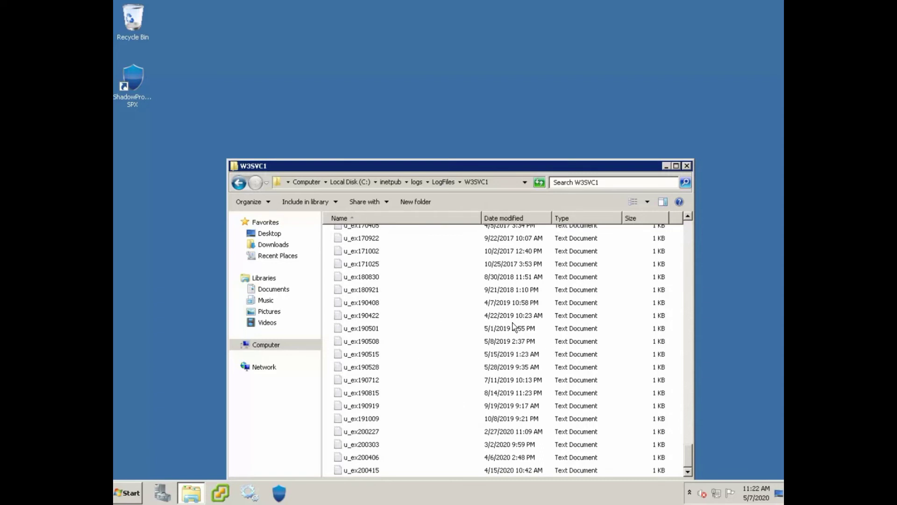
pyautogui.scroll(7, 469, 308)
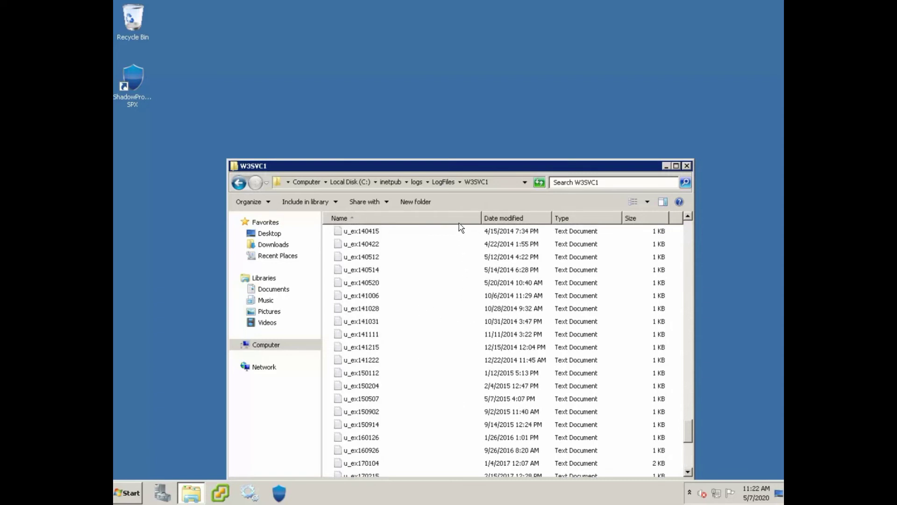
pyautogui.click(445, 183)
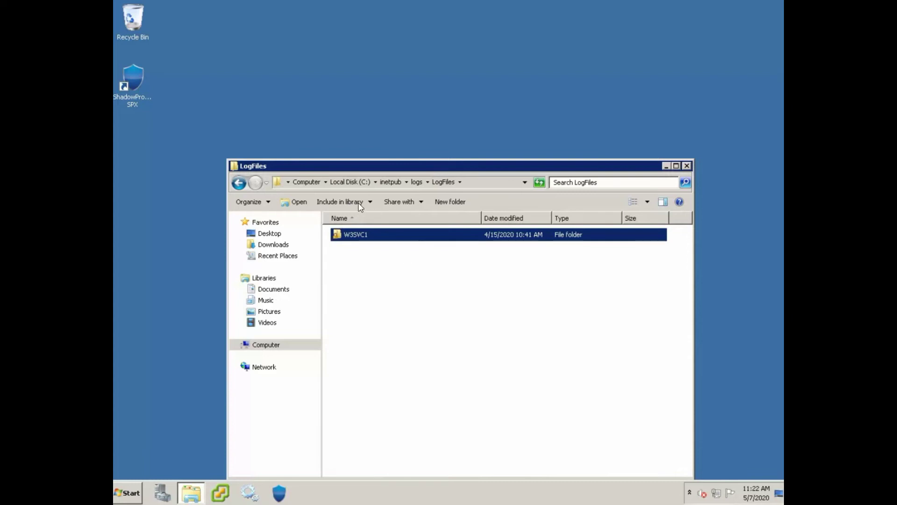
pyautogui.click(351, 182)
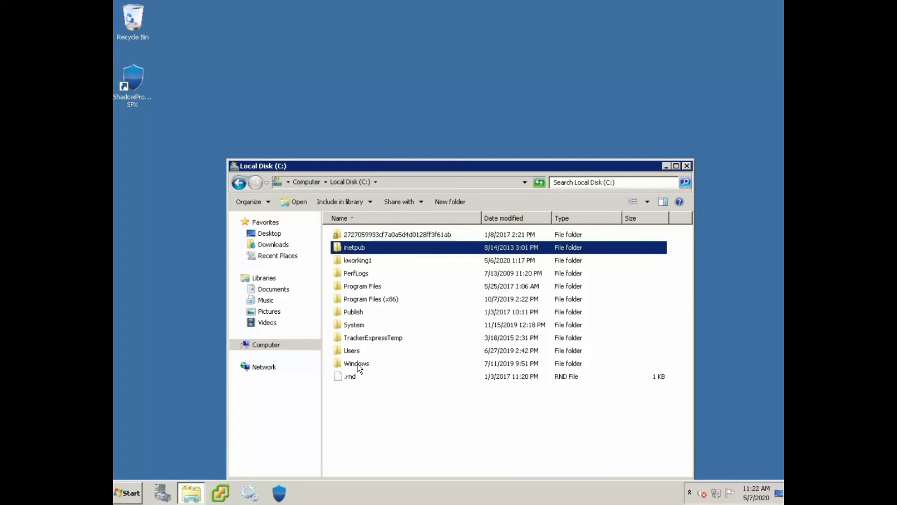
# Open C:\Windows\SoftwareDistribution\Download, jumping to SoftwareDistribution by typing 'so'
pyautogui.moveTo(358, 364)
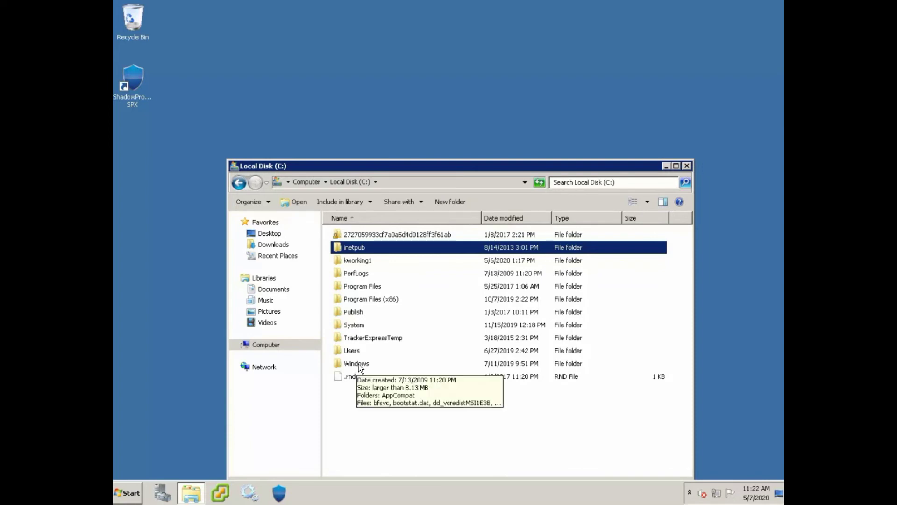
pyautogui.doubleClick(358, 363)
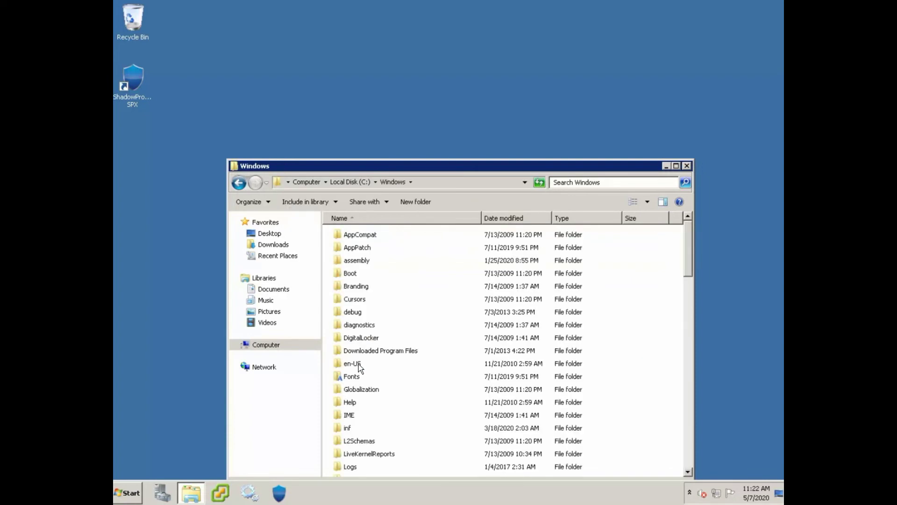
pyautogui.click(367, 340)
pyautogui.write('so')
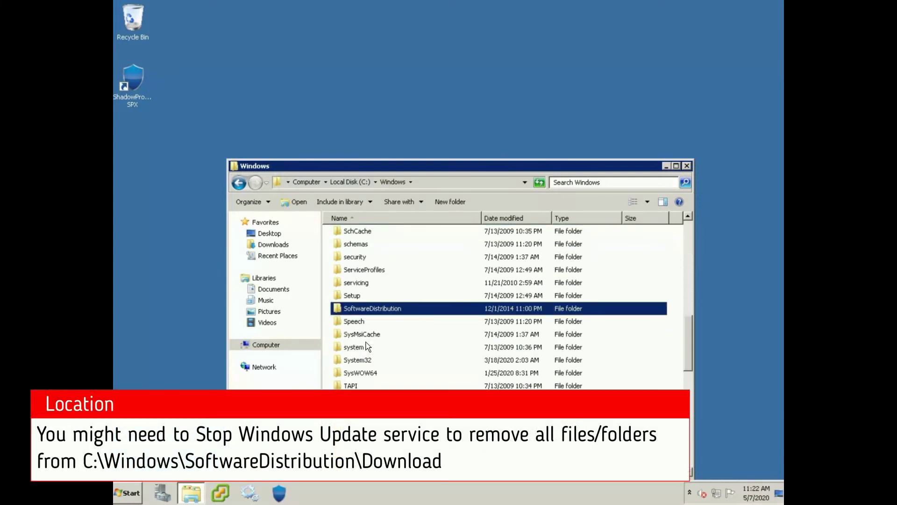
pyautogui.press('Return')
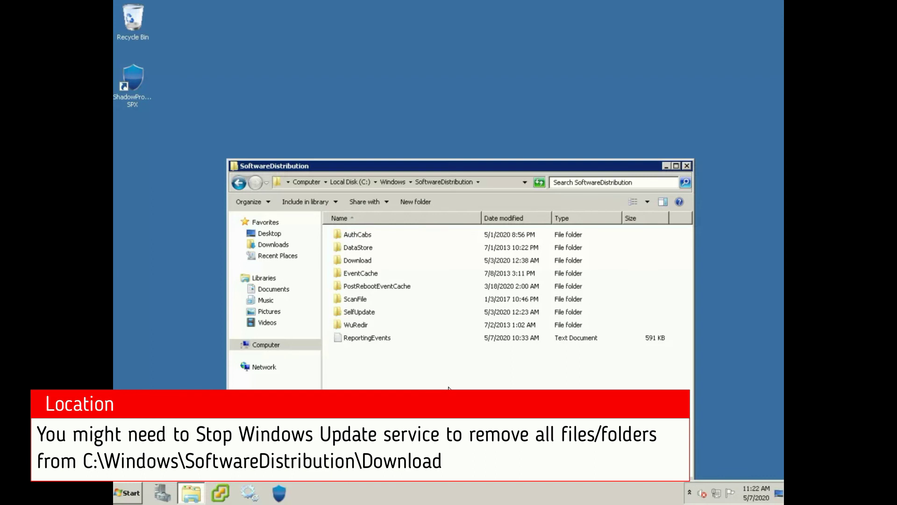
pyautogui.doubleClick(359, 260)
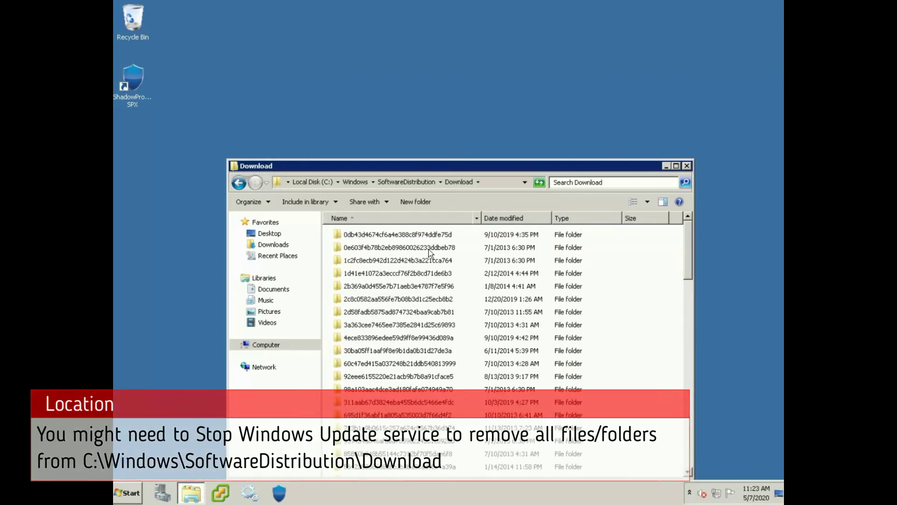
# Delete all 3,731 items (953 MB) in the Download folder, granting administrator permission for all items
pyautogui.scroll(-15, 434, 306)
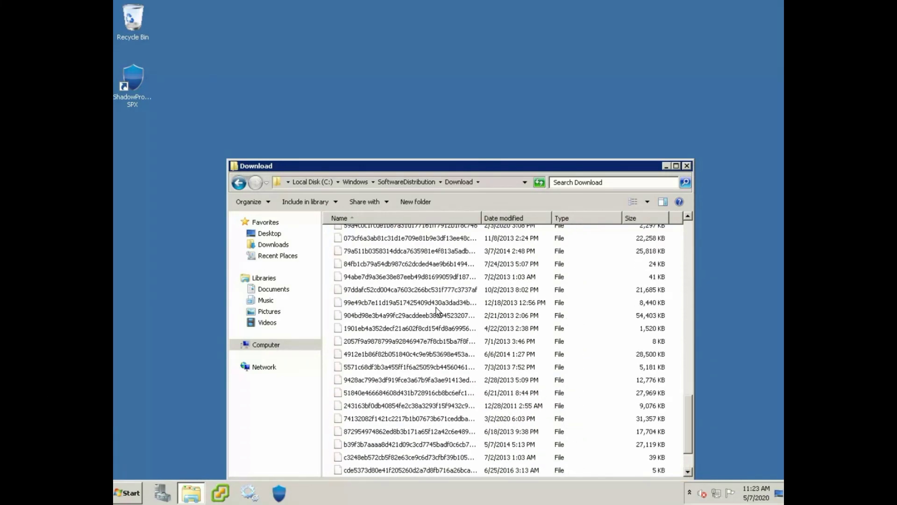
pyautogui.hotkey('ctrl', 'a')
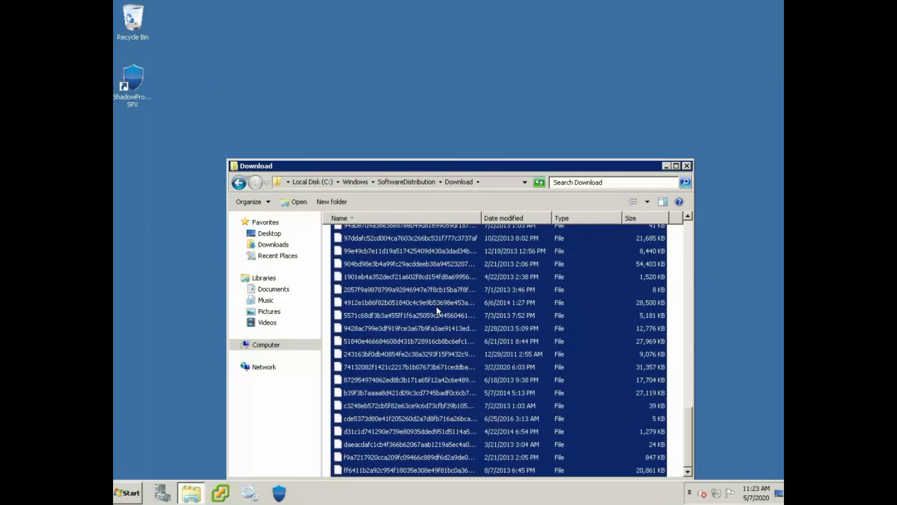
pyautogui.press('Delete')
pyautogui.press('Return')
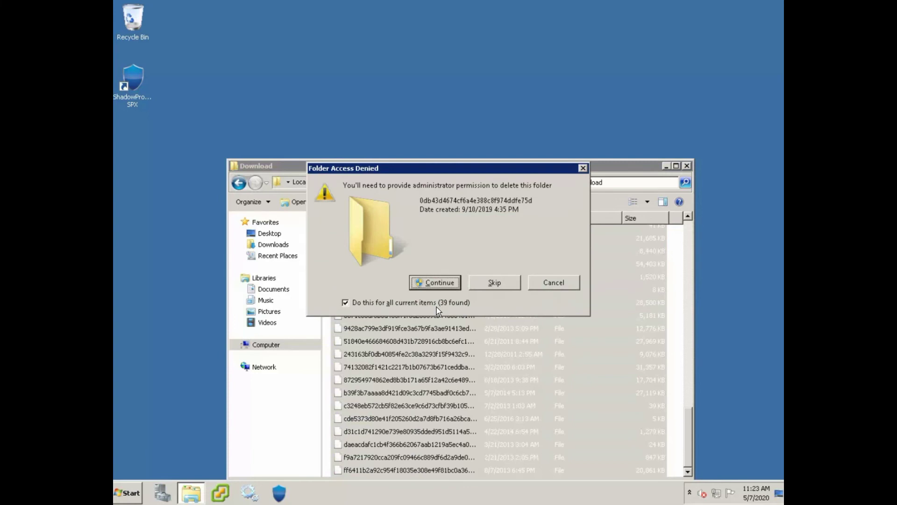
pyautogui.press('Escape')
pyautogui.click(436, 307)
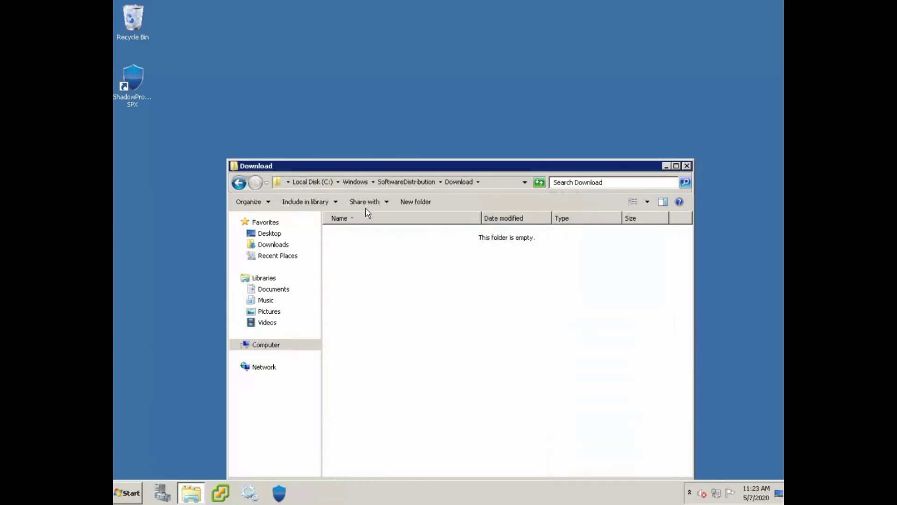
pyautogui.moveTo(693, 163); pyautogui.dragTo(695, 163)
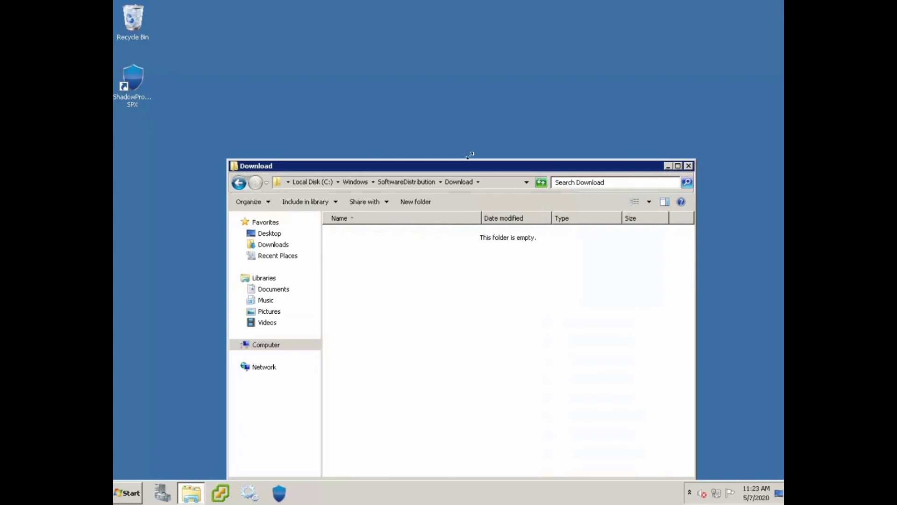
# Close the Download window, empty the Recycle Bin's 4,237 items (1.32 GB), then open Computer
pyautogui.click(689, 167)
pyautogui.rightClick(139, 19)
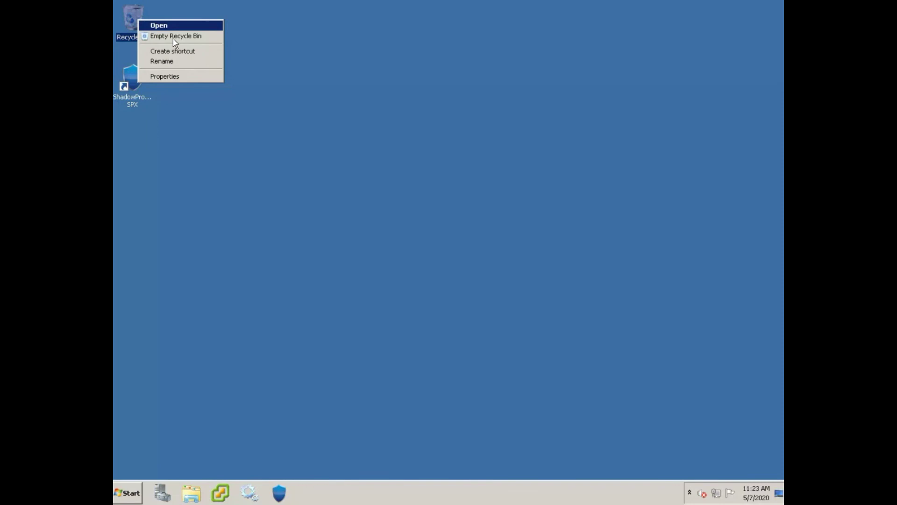
pyautogui.click(173, 37)
pyautogui.click(507, 252)
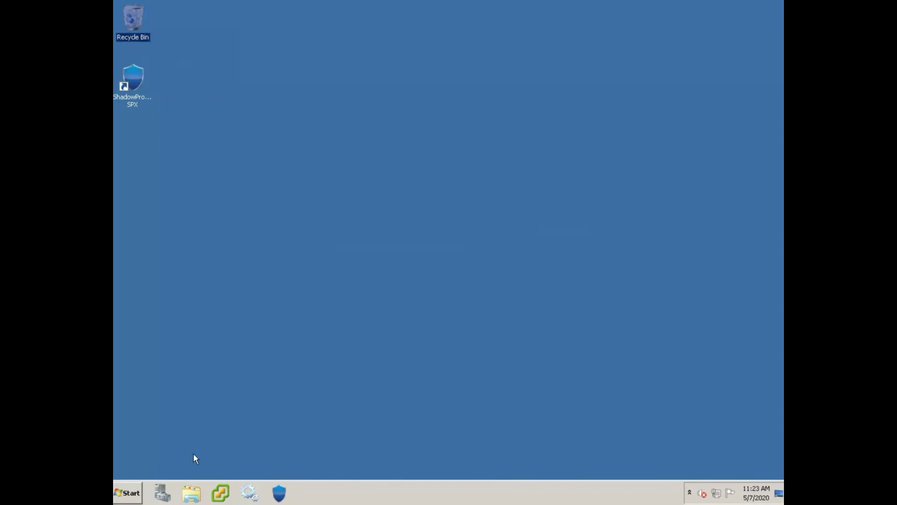
pyautogui.click(127, 494)
pyautogui.click(289, 285)
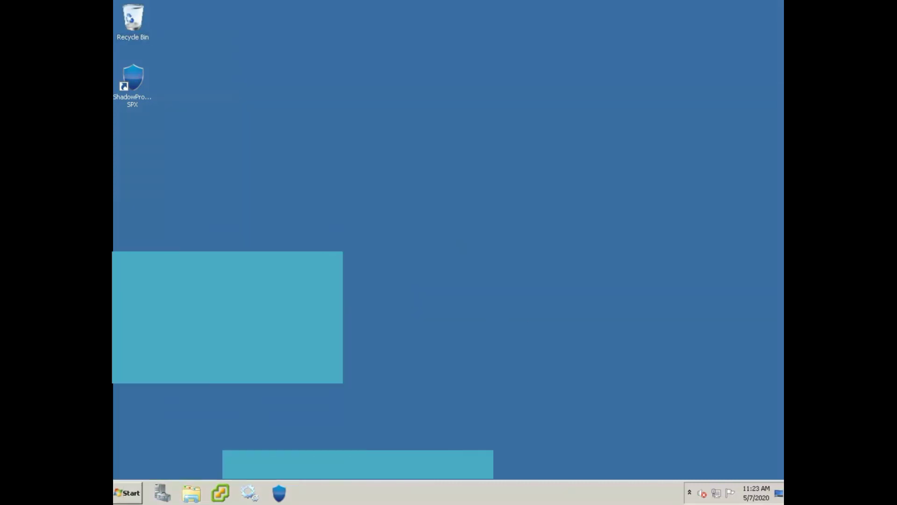